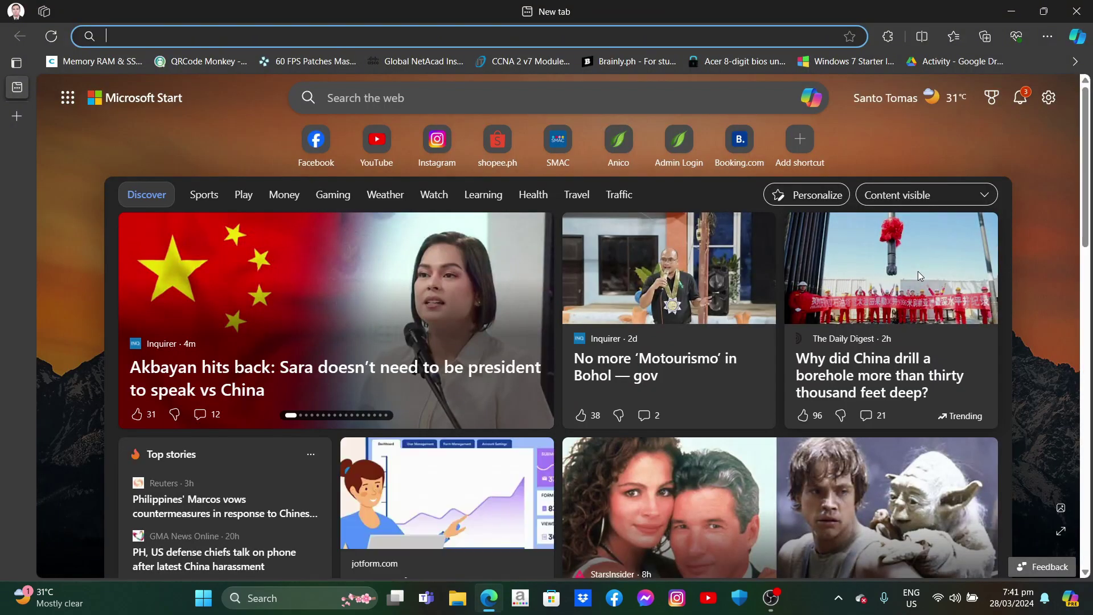
# Step: Open Google and search for "windows 10"
pyautogui.write('goog')
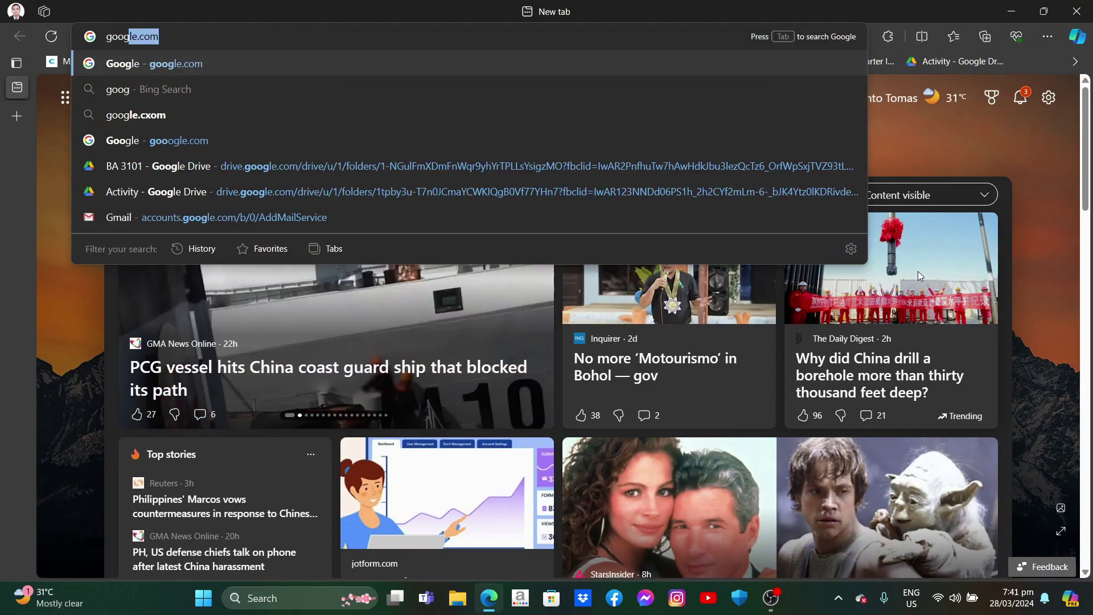
pyautogui.press('Return')
pyautogui.write('windwo')
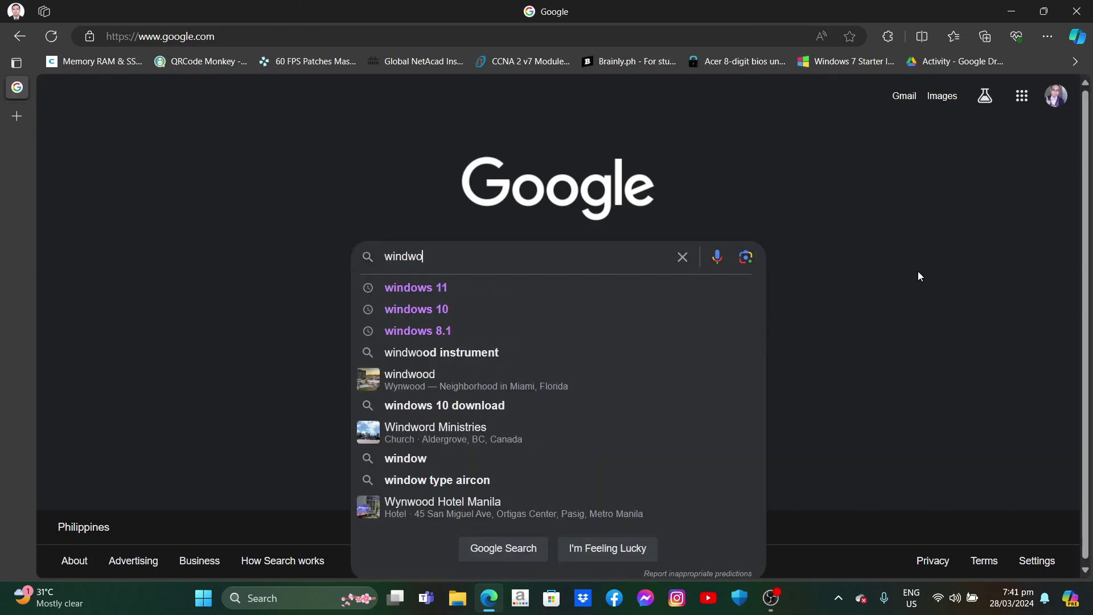
pyautogui.press('BackSpace')
pyautogui.write('i')
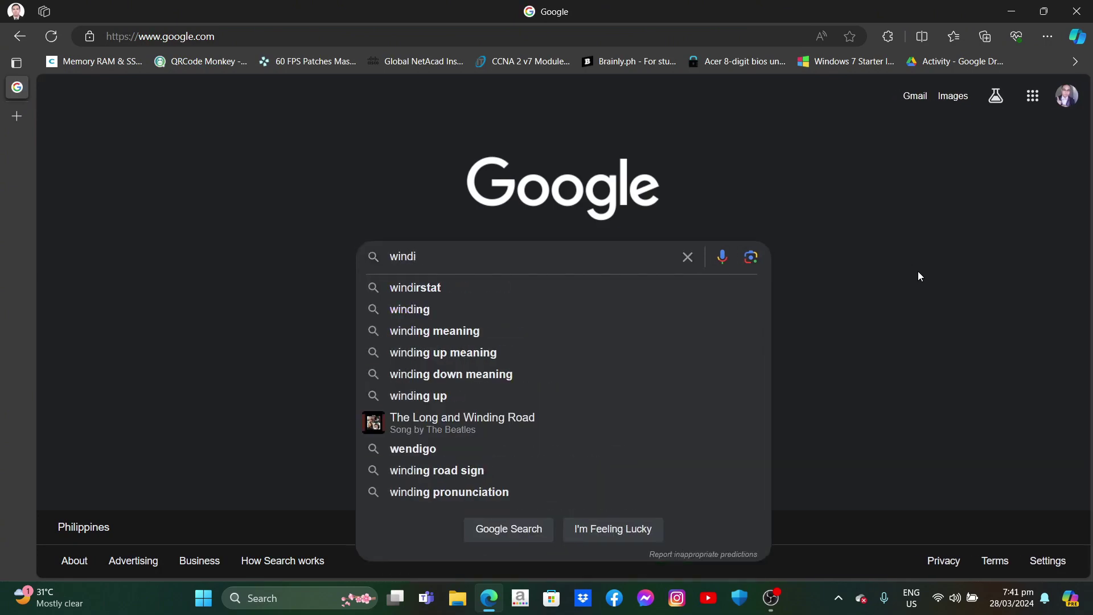
pyautogui.press('BackSpace')
pyautogui.write('ows 10')
pyautogui.press('Return')
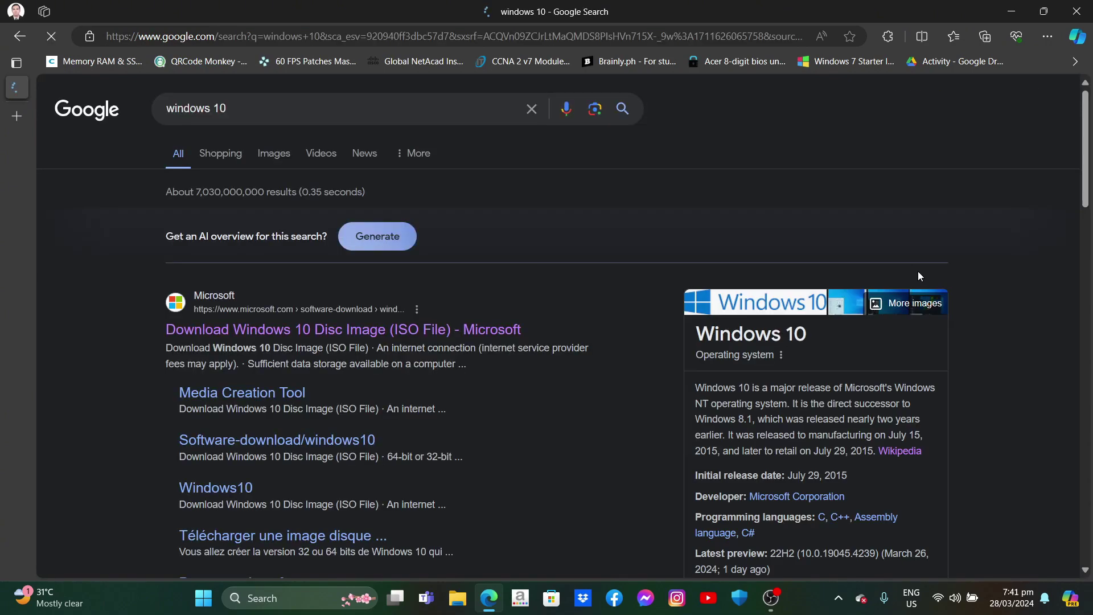
# Step: Open Microsoft's Windows 10 disc image download page and download the tool for creating Windows 10 installation media
pyautogui.click(510, 329)
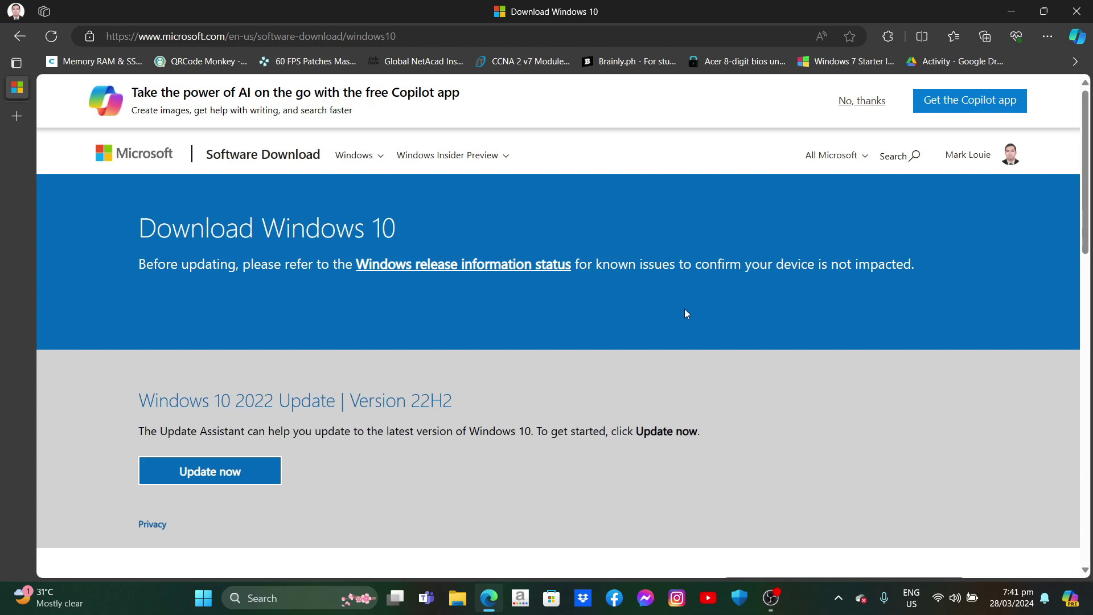
pyautogui.scroll(-4, 684, 309)
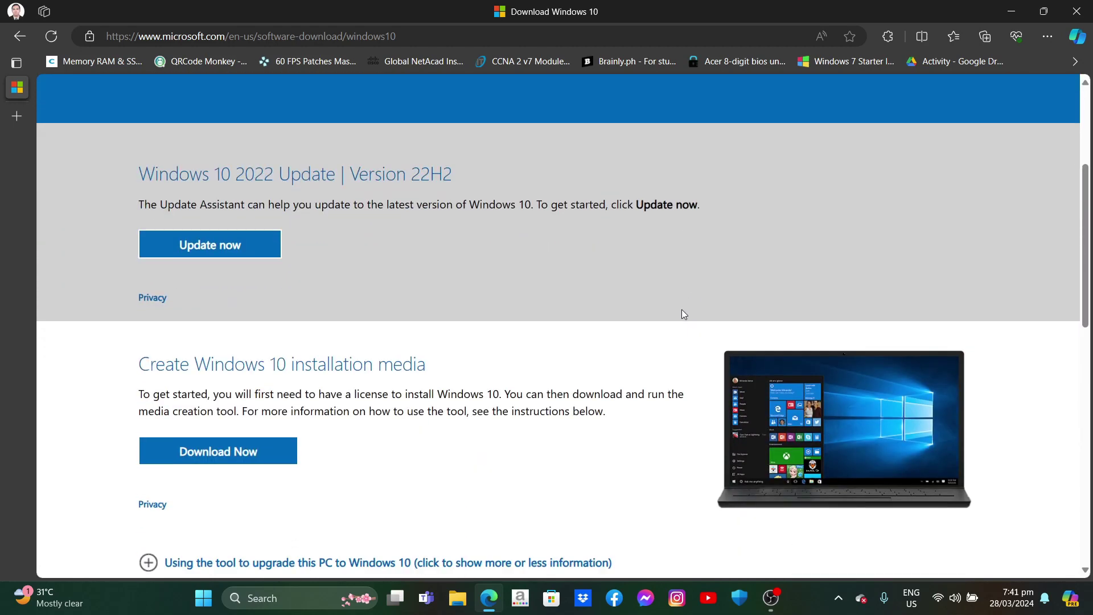
pyautogui.click(259, 460)
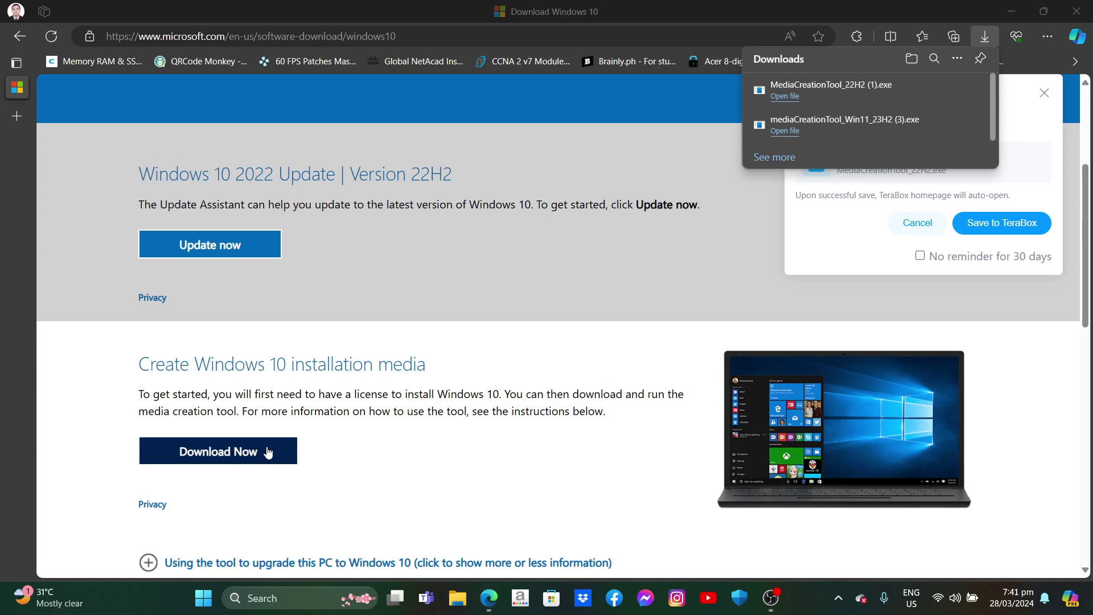
# Step: Switch to File Explorer, search the Downloads folder for "media" and run MediaCreationTool_22H2
pyautogui.press('super+e')
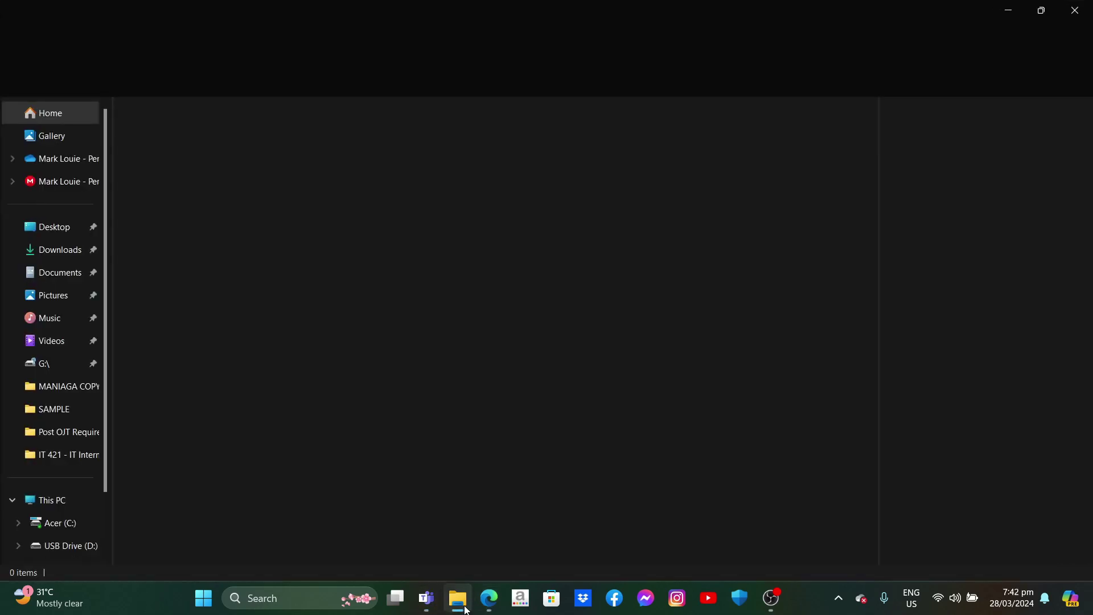
pyautogui.press('super+d')
pyautogui.press('super+d')
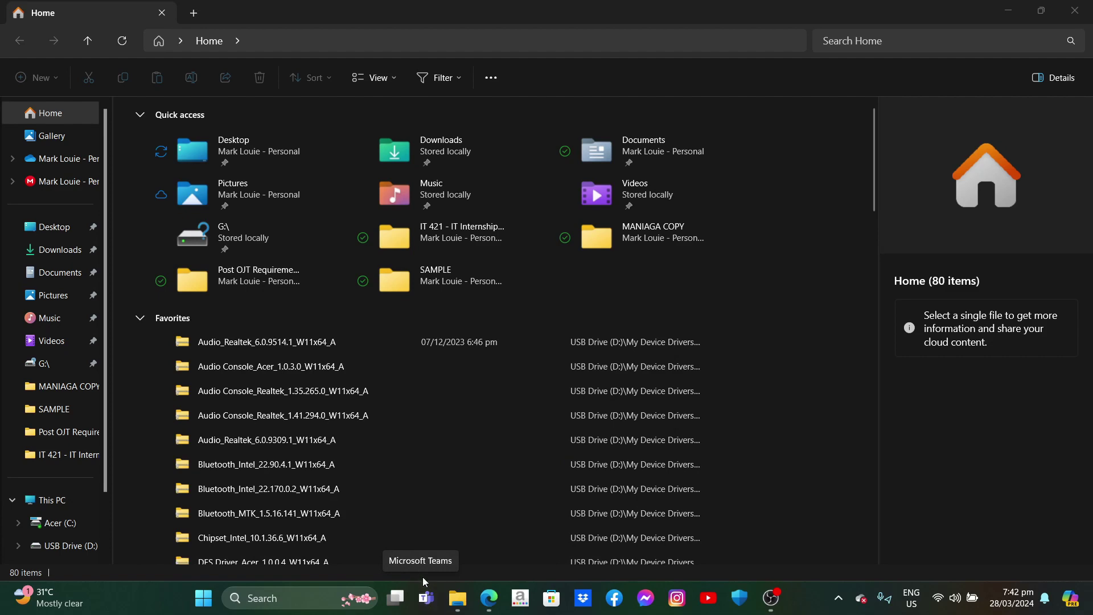
pyautogui.click(33, 257)
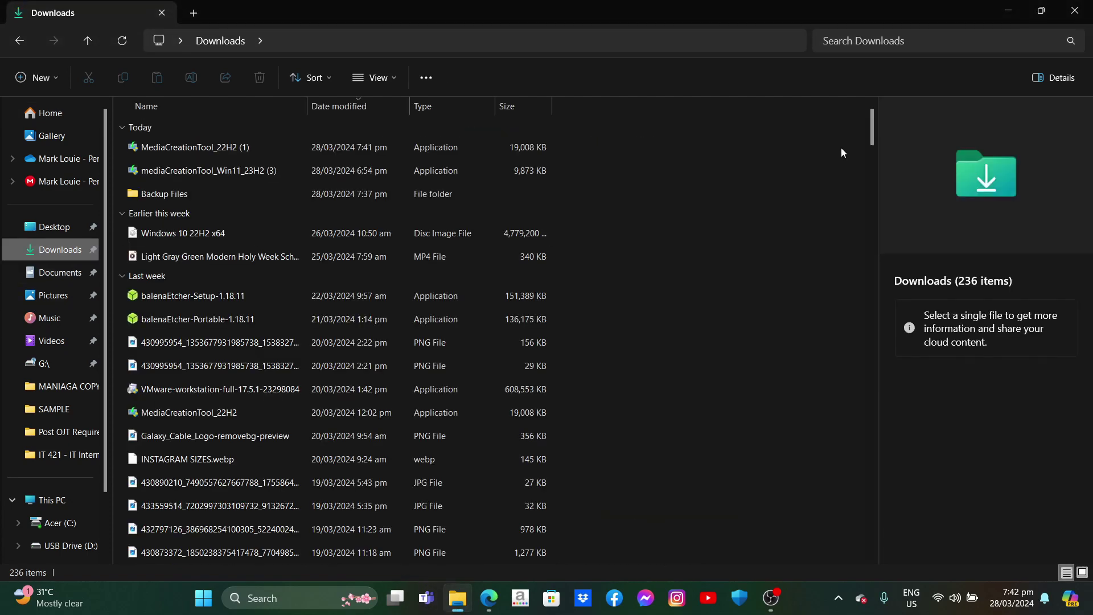
pyautogui.click(921, 43)
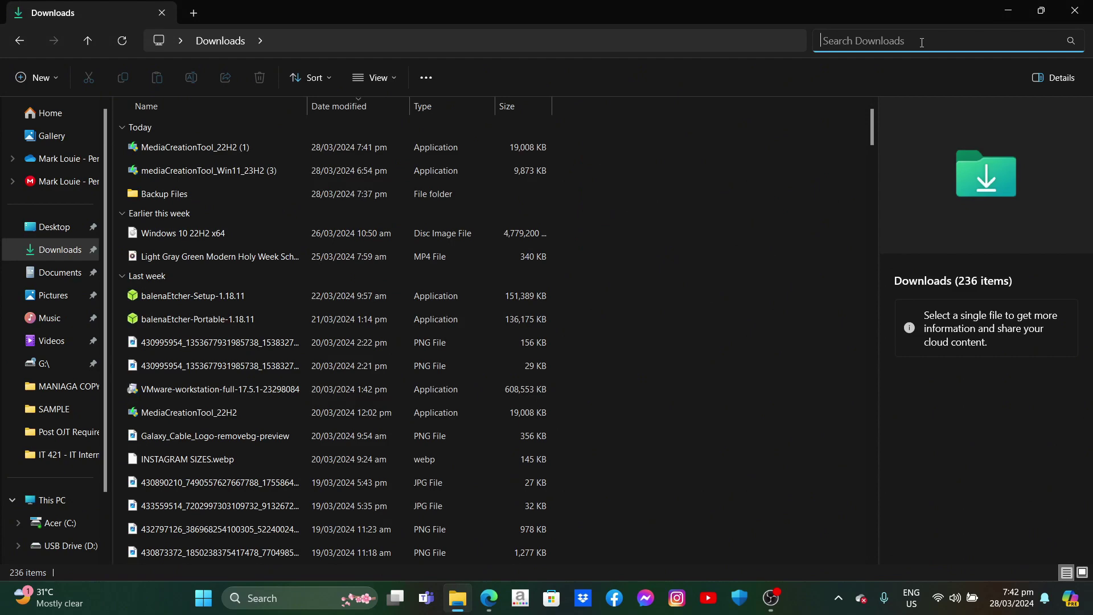
pyautogui.write('media')
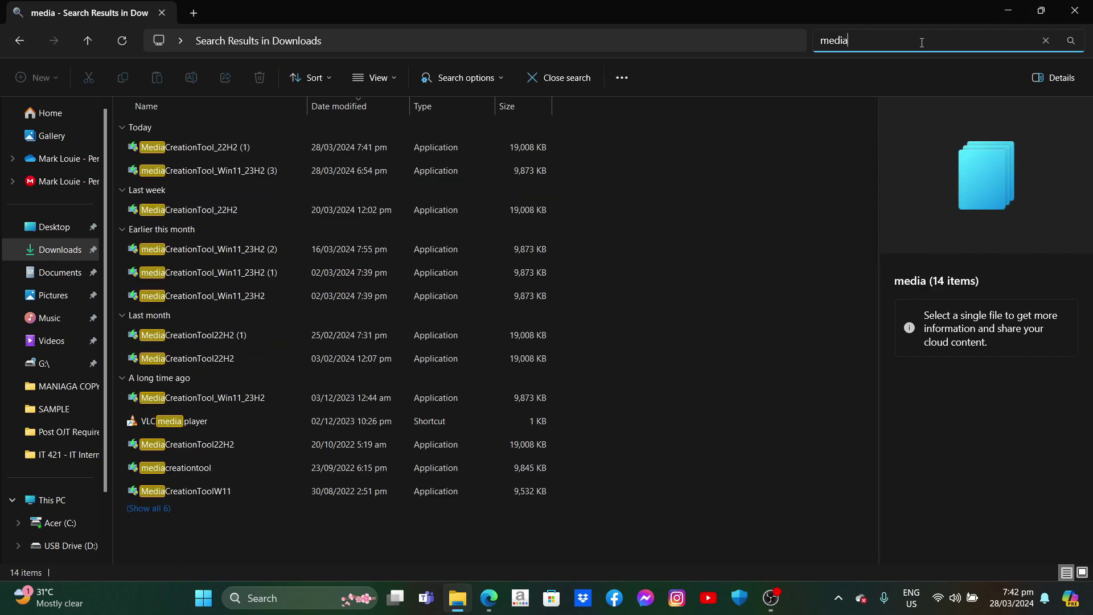
pyautogui.click(276, 208)
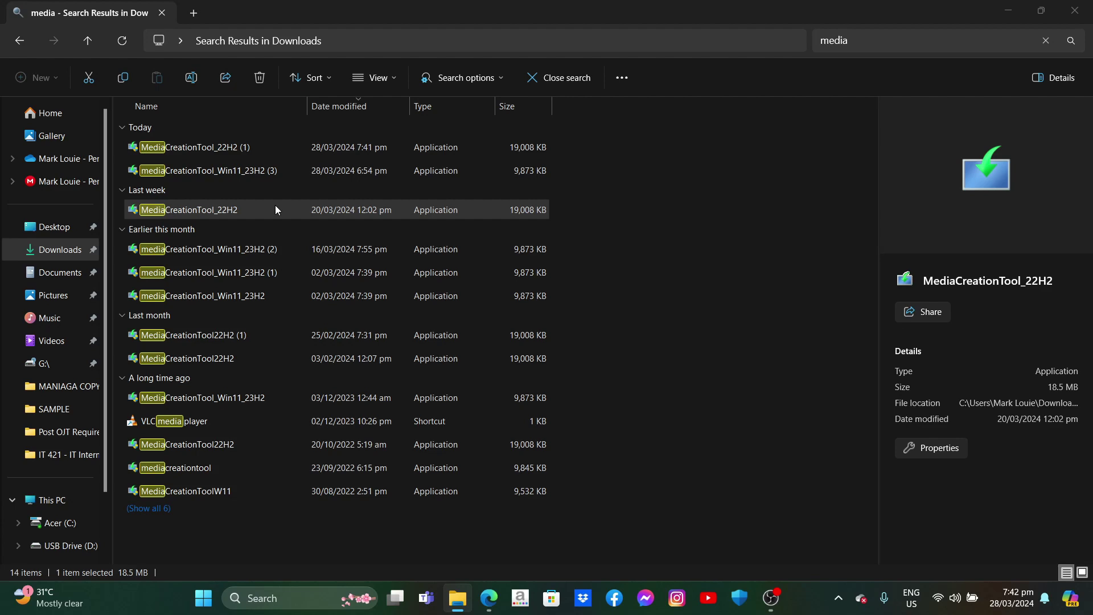
pyautogui.click(276, 207)
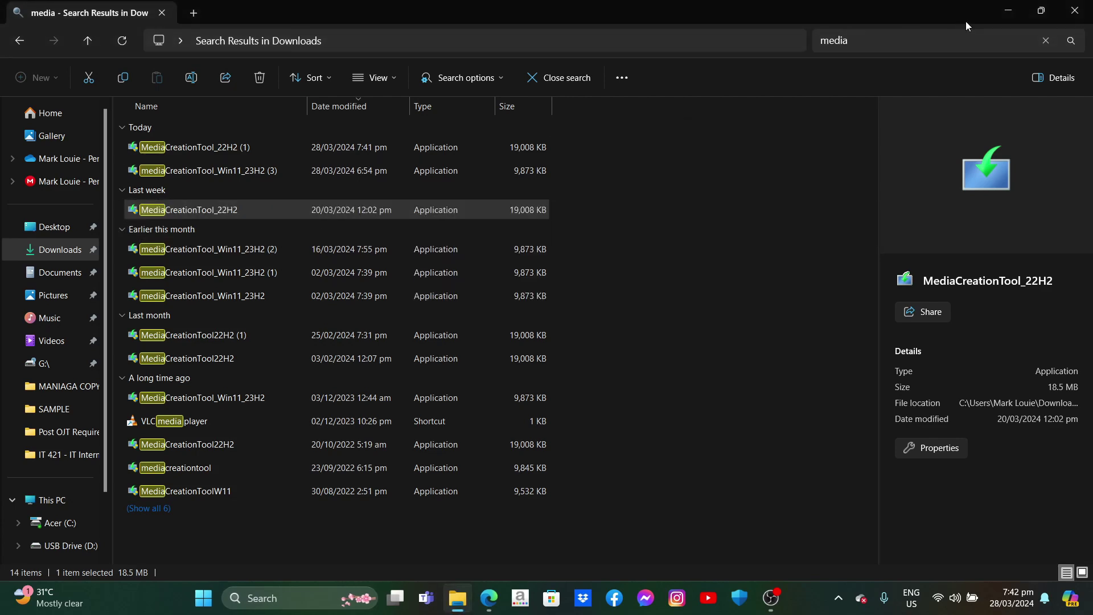
# Step: Minimize File Explorer and the browser, dismissing the TeraBox download prompt
pyautogui.click(1007, 10)
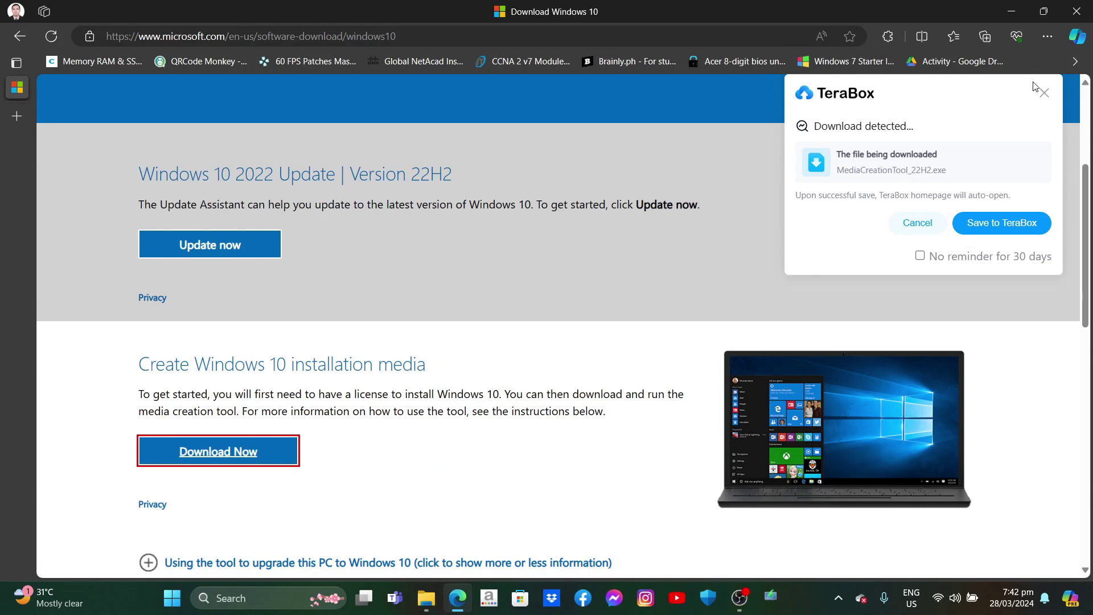
pyautogui.click(1044, 93)
pyautogui.click(1009, 9)
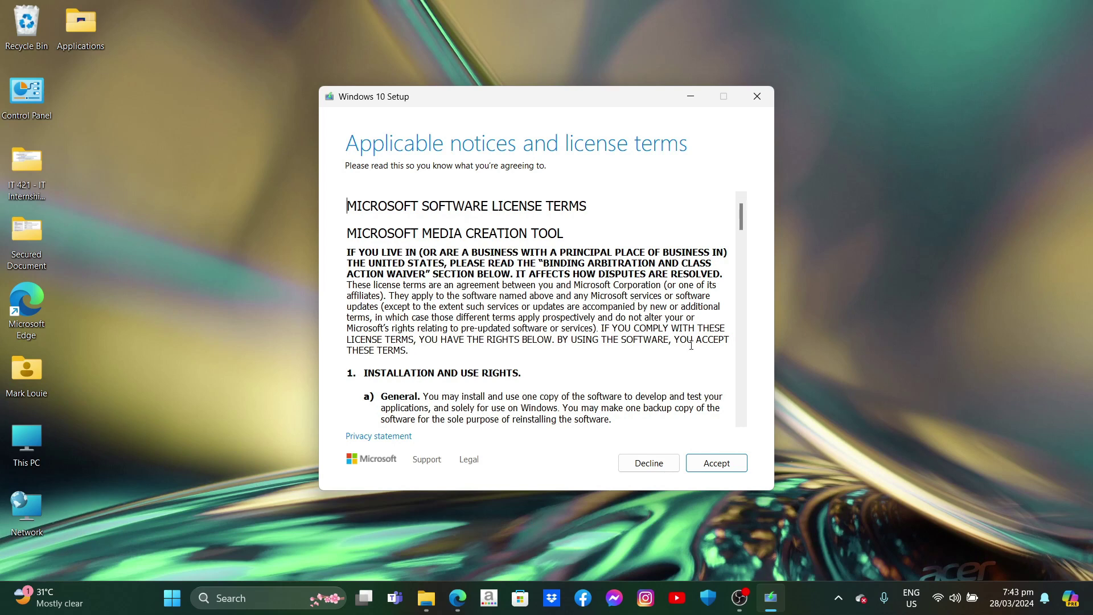
# Step: Accept the license terms and choose to create installation media for another PC
pyautogui.click(716, 463)
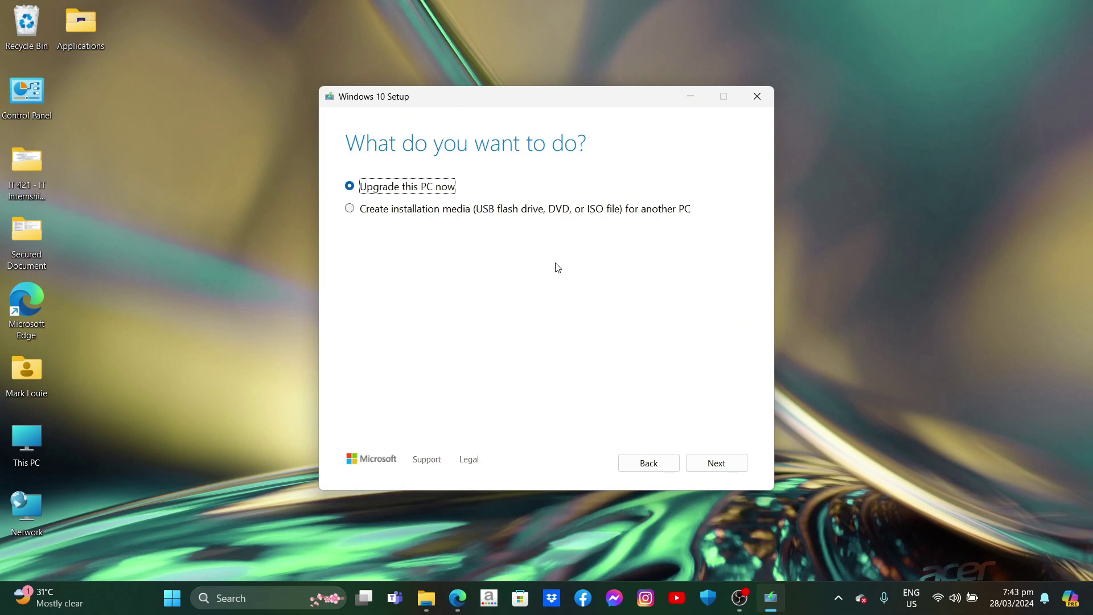
pyautogui.click(547, 212)
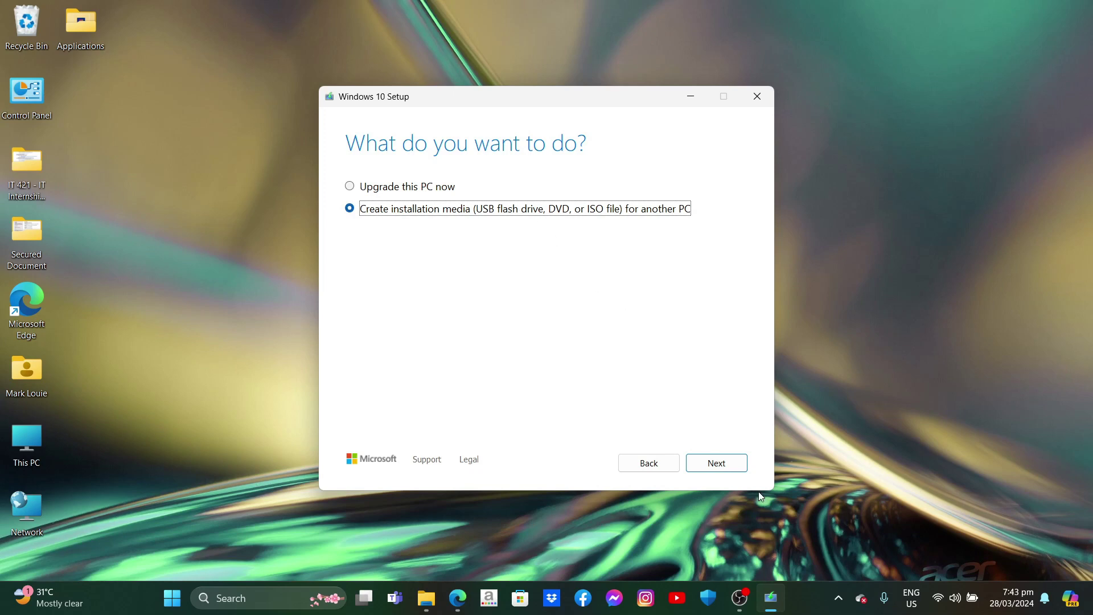
pyautogui.click(722, 470)
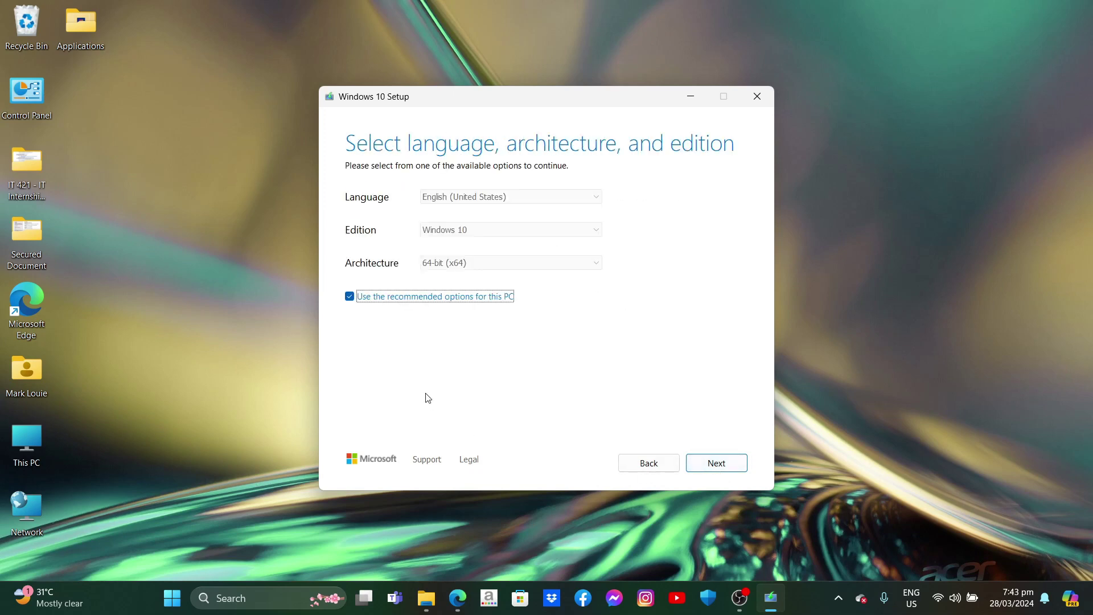
# Step: Examine the available edition and architecture choices with the recommended options turned off, and turn those options back on
pyautogui.click(431, 302)
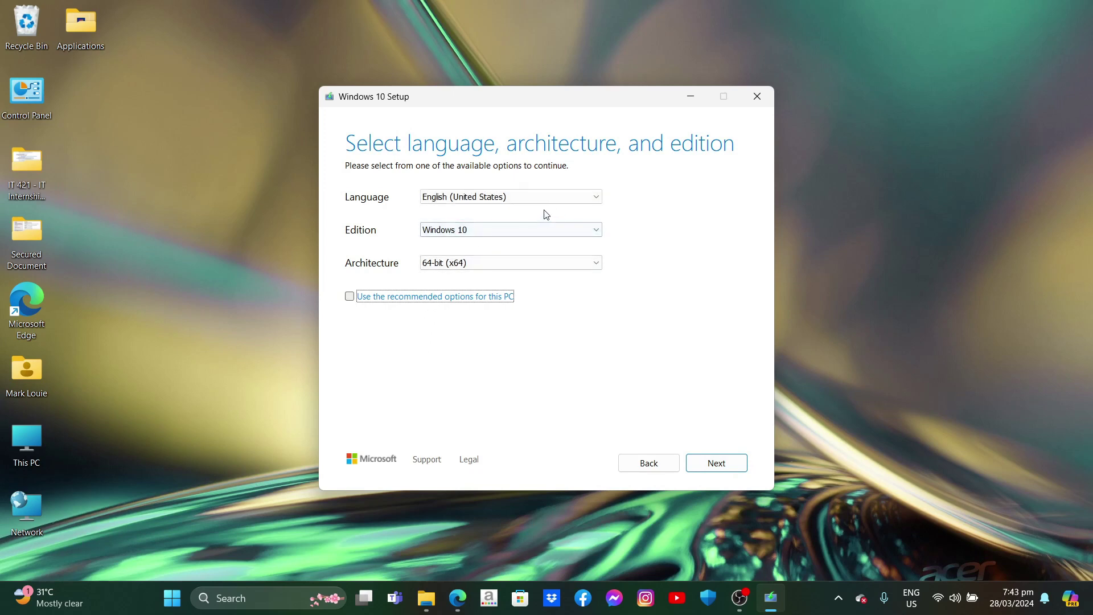
pyautogui.click(589, 231)
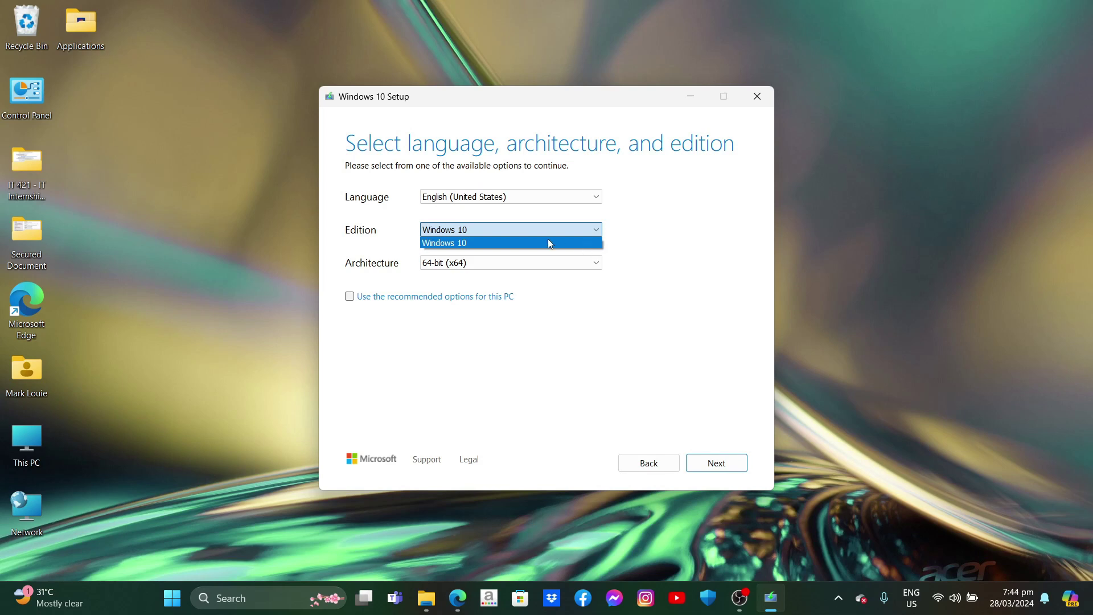
pyautogui.click(594, 239)
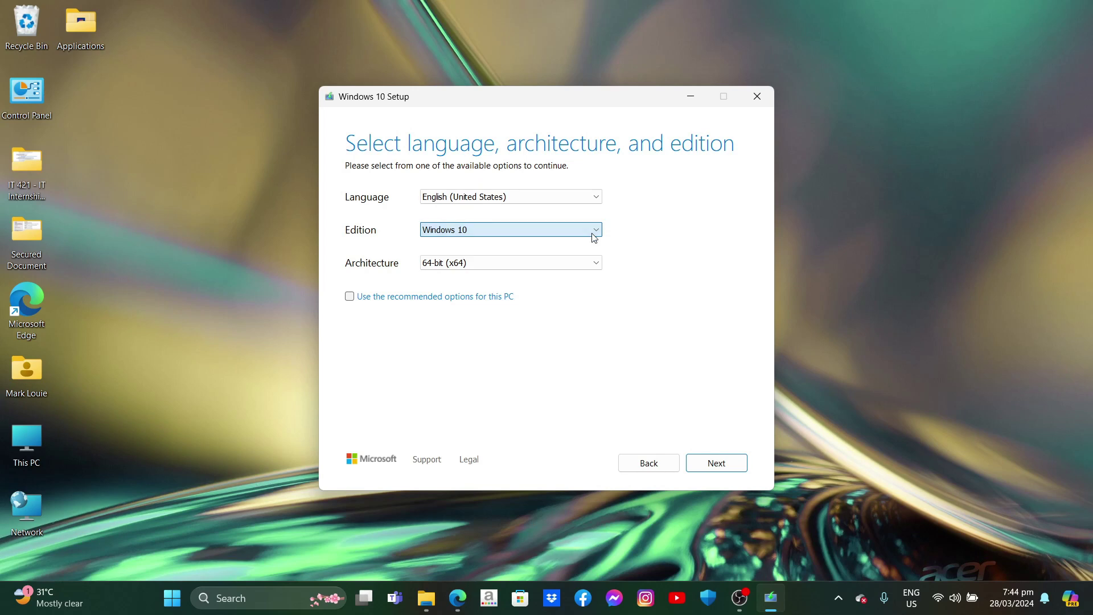
pyautogui.click(594, 262)
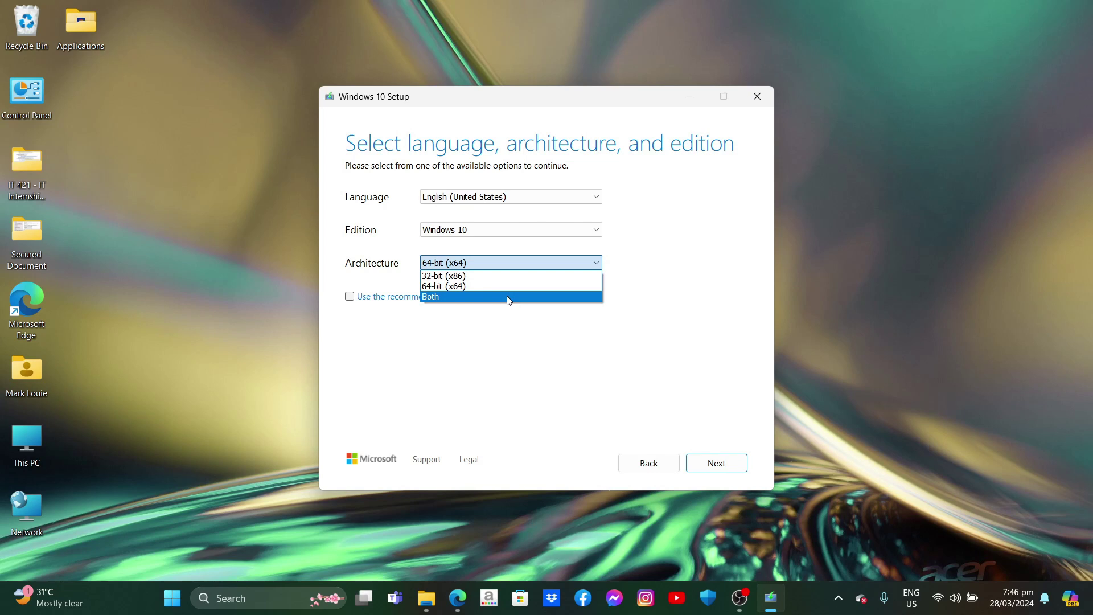
pyautogui.click(516, 312)
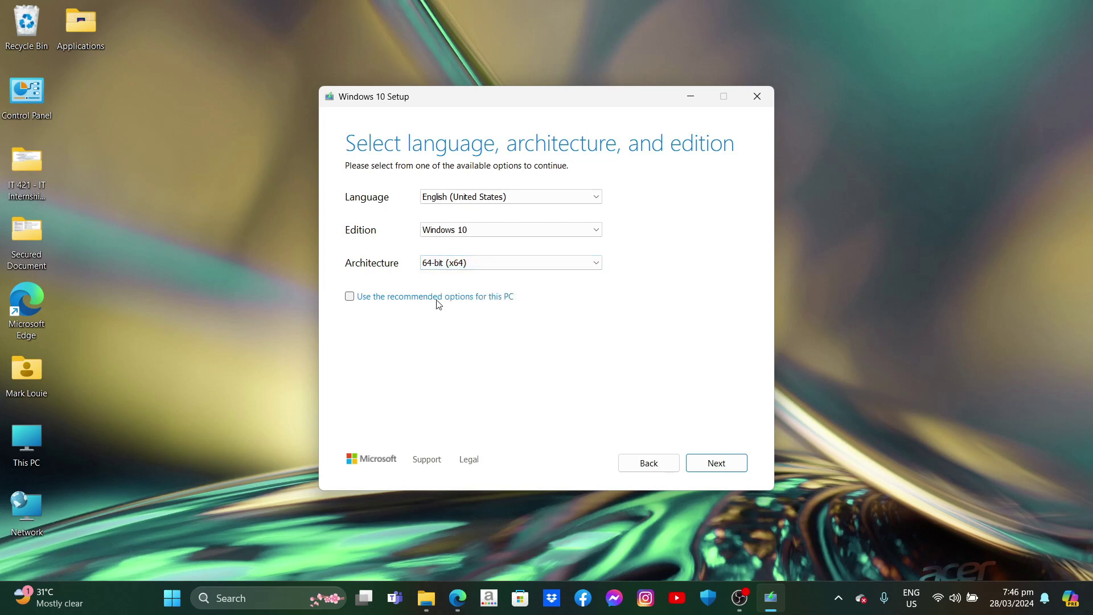
pyautogui.click(416, 297)
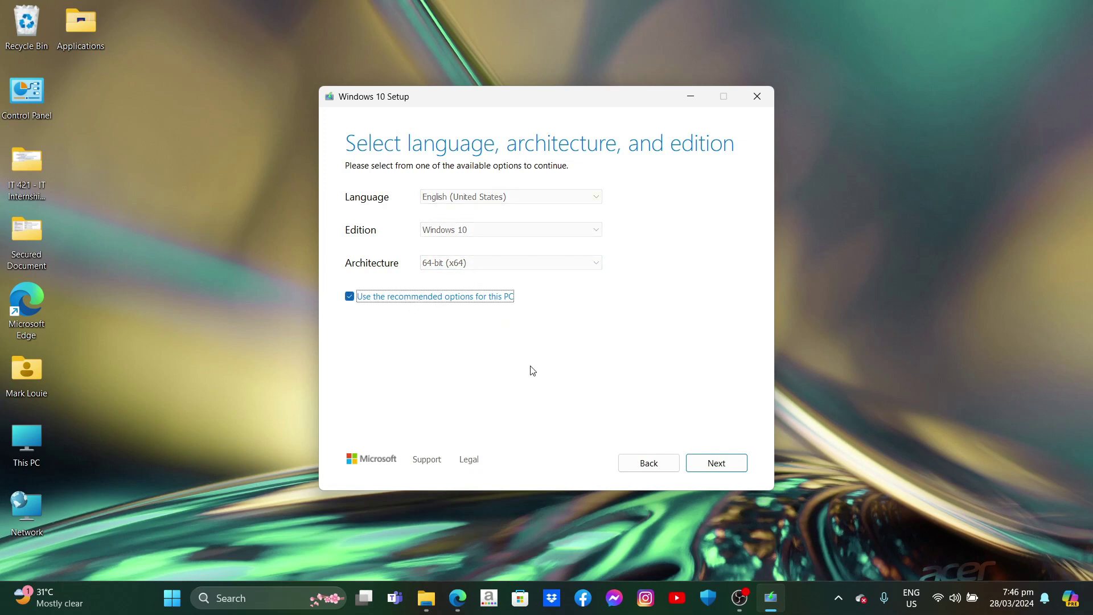
# Step: Select the 64-bit (x64) architecture with recommended options off, re-enable the recommended options for this PC and continue
pyautogui.click(496, 301)
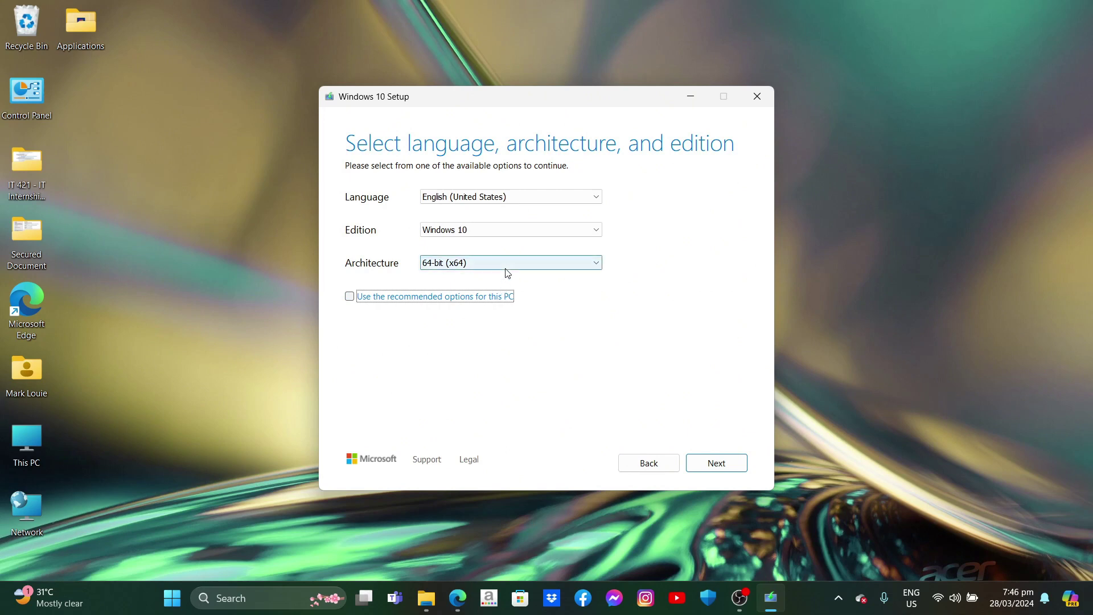
pyautogui.click(504, 269)
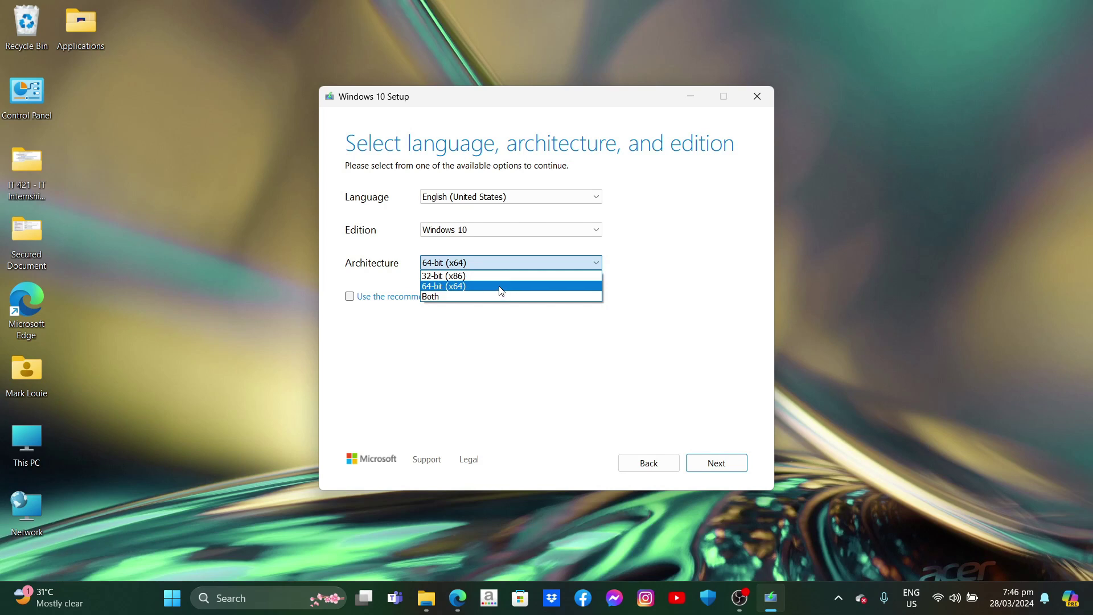
pyautogui.click(501, 290)
pyautogui.click(450, 296)
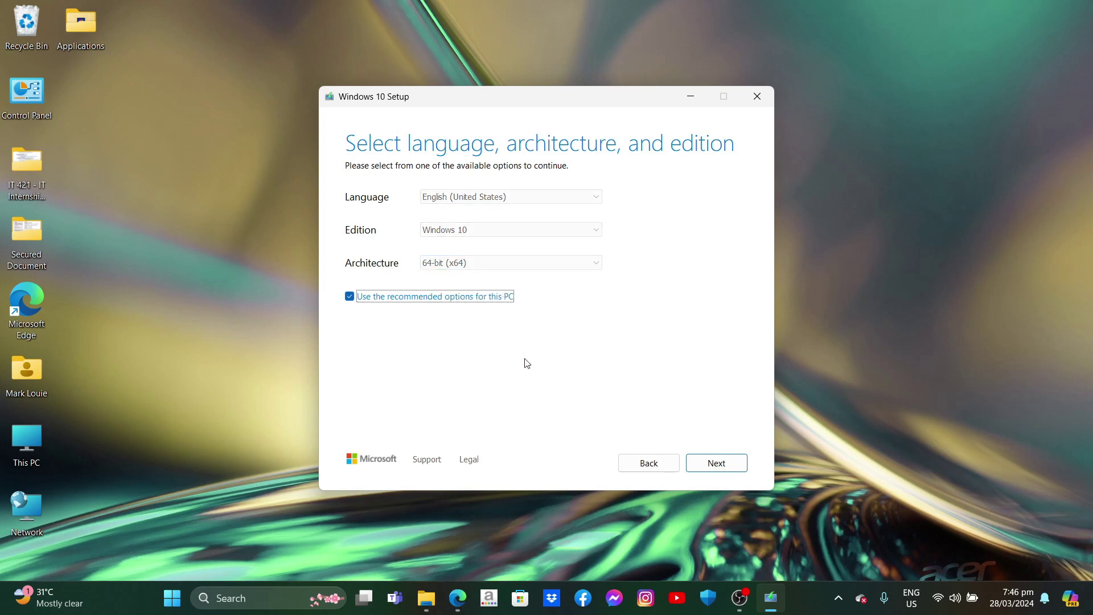
pyautogui.click(717, 465)
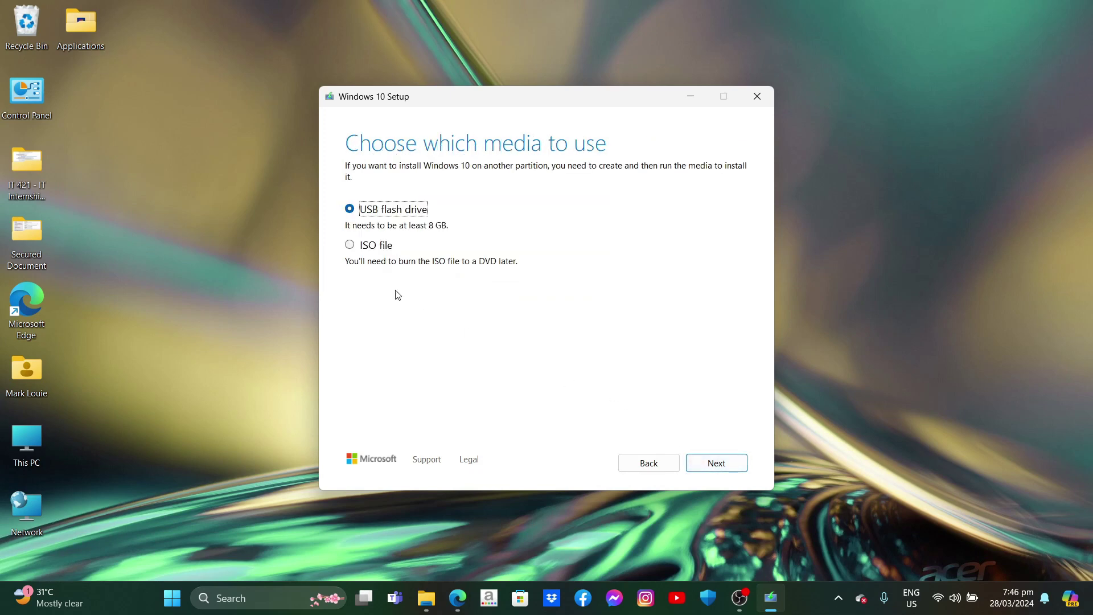
# Step: Choose USB flash drive as the media, create the Windows 10 media on drive D: (ESD-USB) and finish the setup
pyautogui.click(383, 249)
pyautogui.press('Up')
pyautogui.click(709, 466)
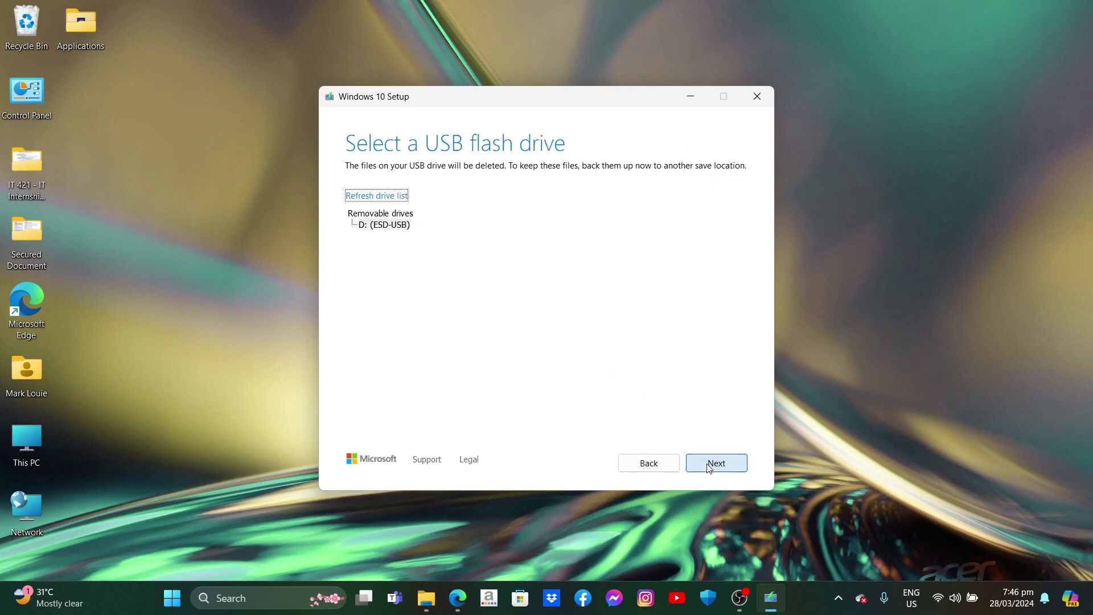
pyautogui.click(398, 226)
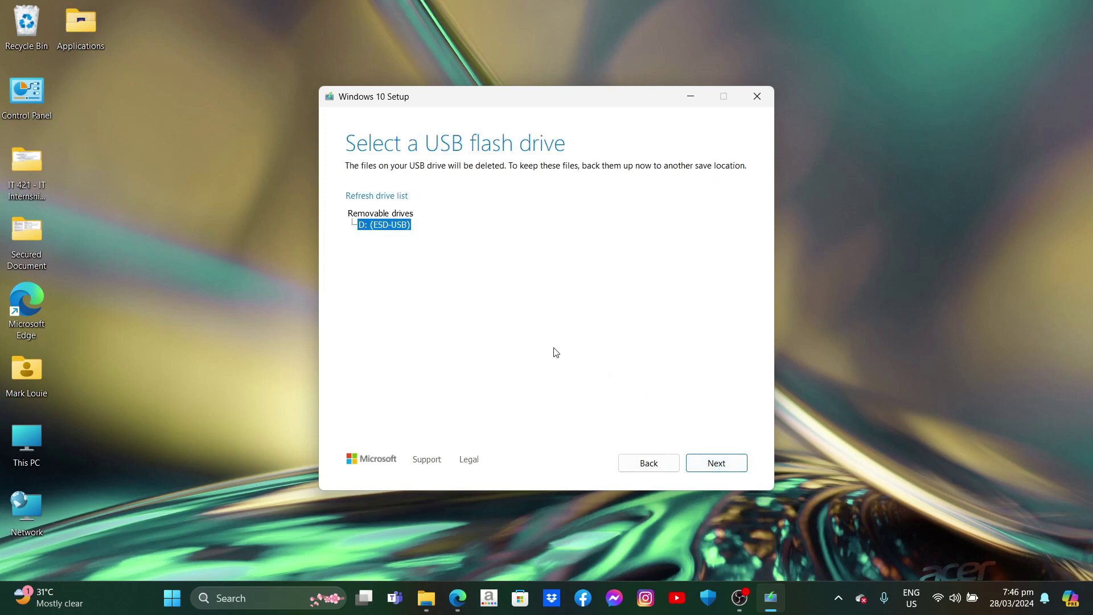
pyautogui.click(741, 466)
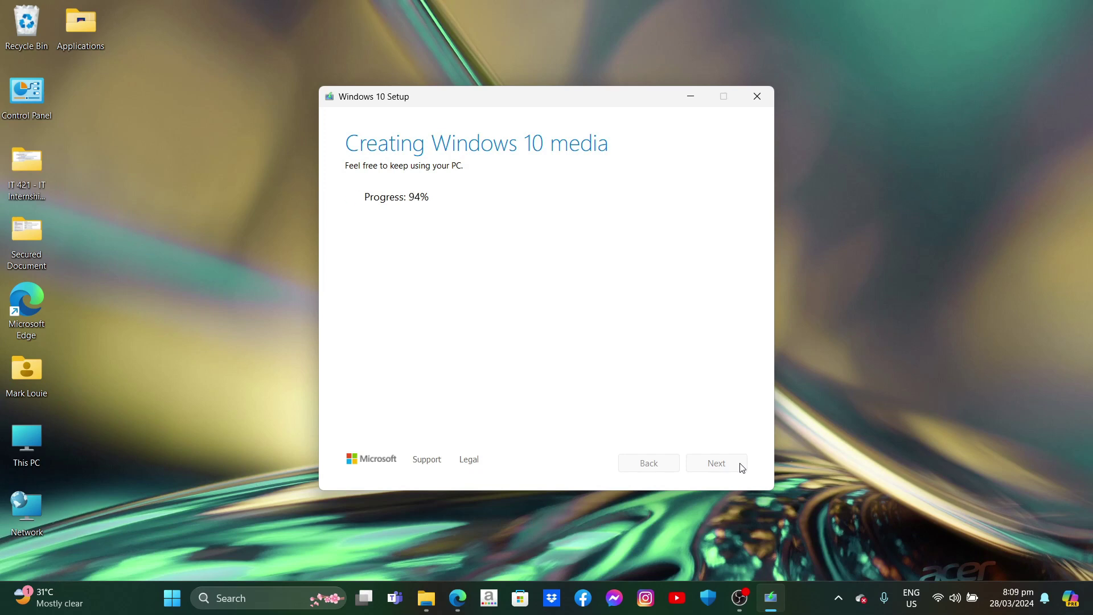
pyautogui.click(730, 462)
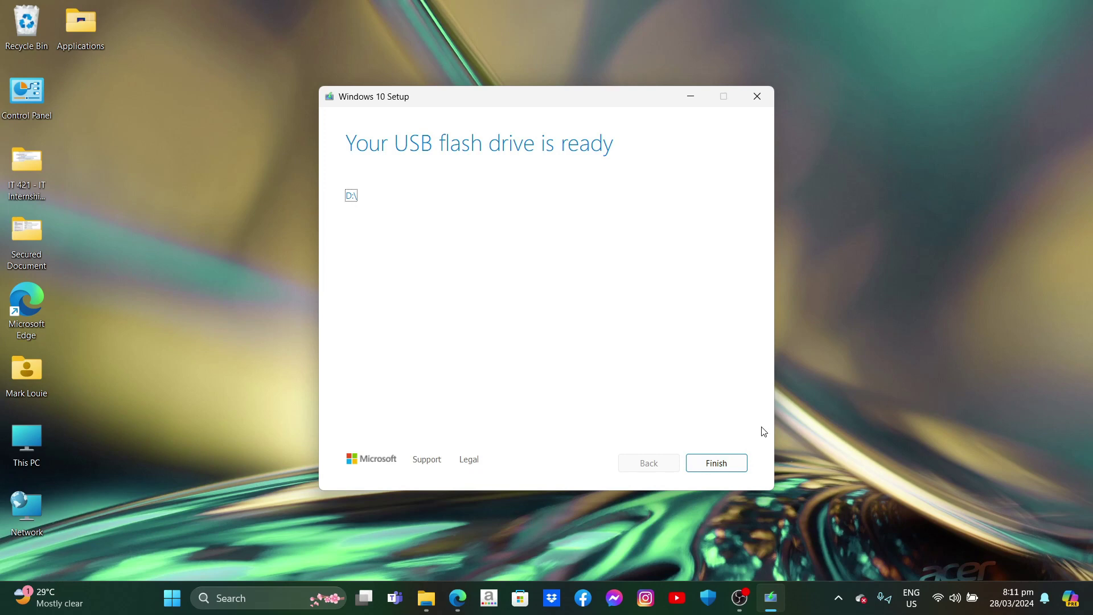
pyautogui.click(734, 472)
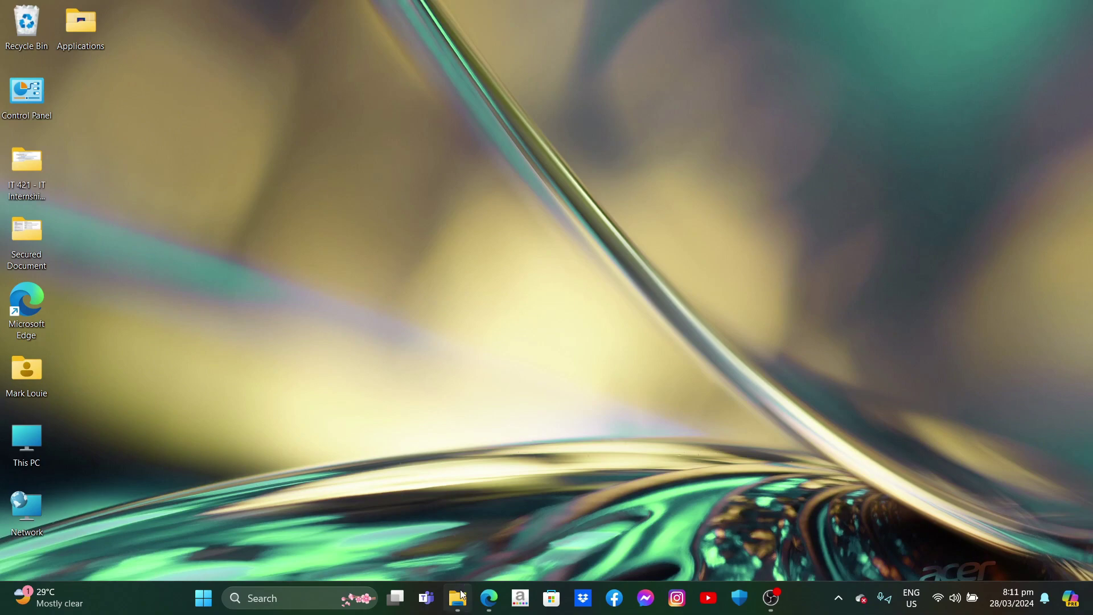
# Step: Examine the installation files on USB Drive (D:) in File Explorer and close the window
pyautogui.moveTo(462, 595)
pyautogui.click(388, 541)
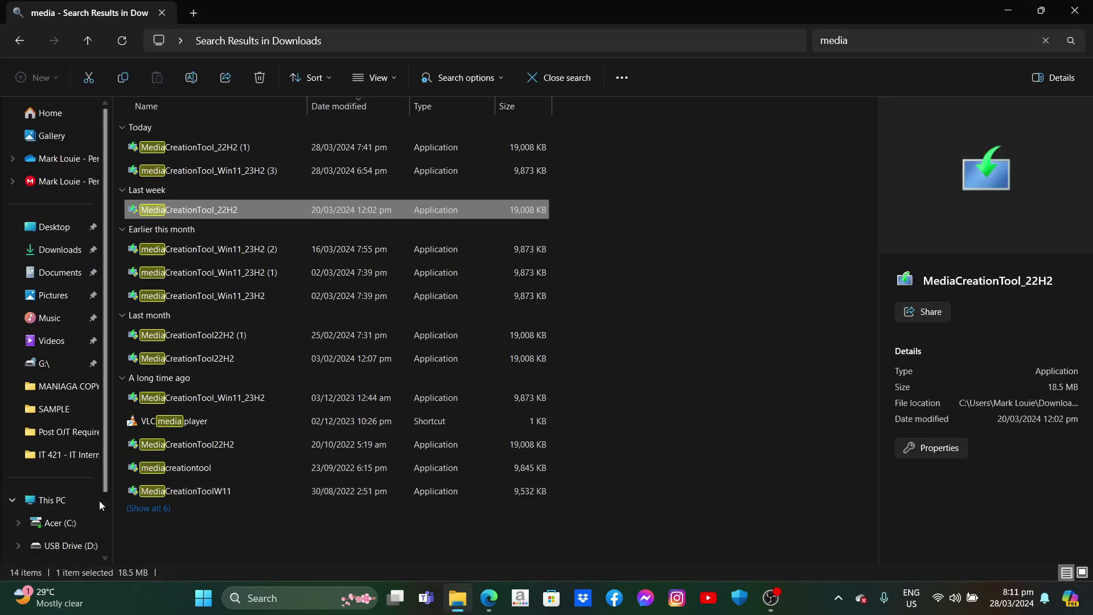
pyautogui.click(73, 498)
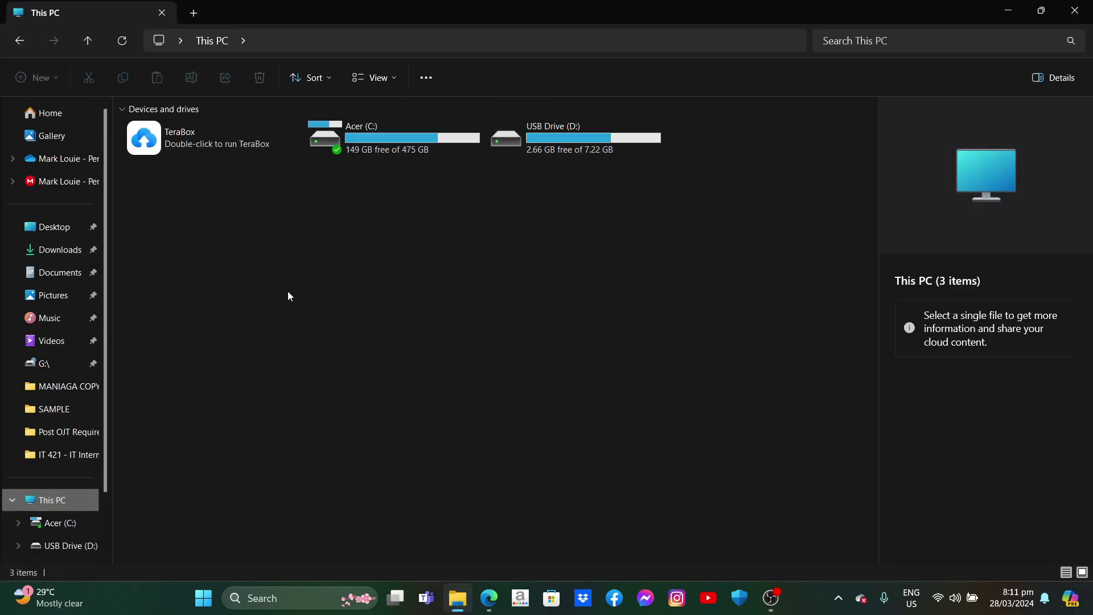
pyautogui.doubleClick(568, 152)
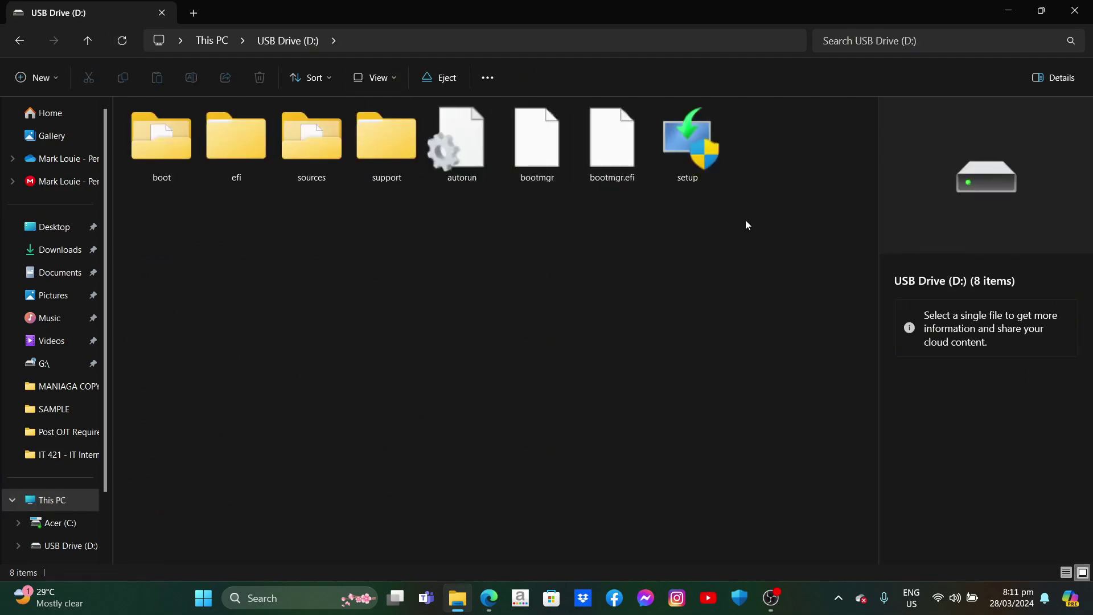
pyautogui.click(19, 41)
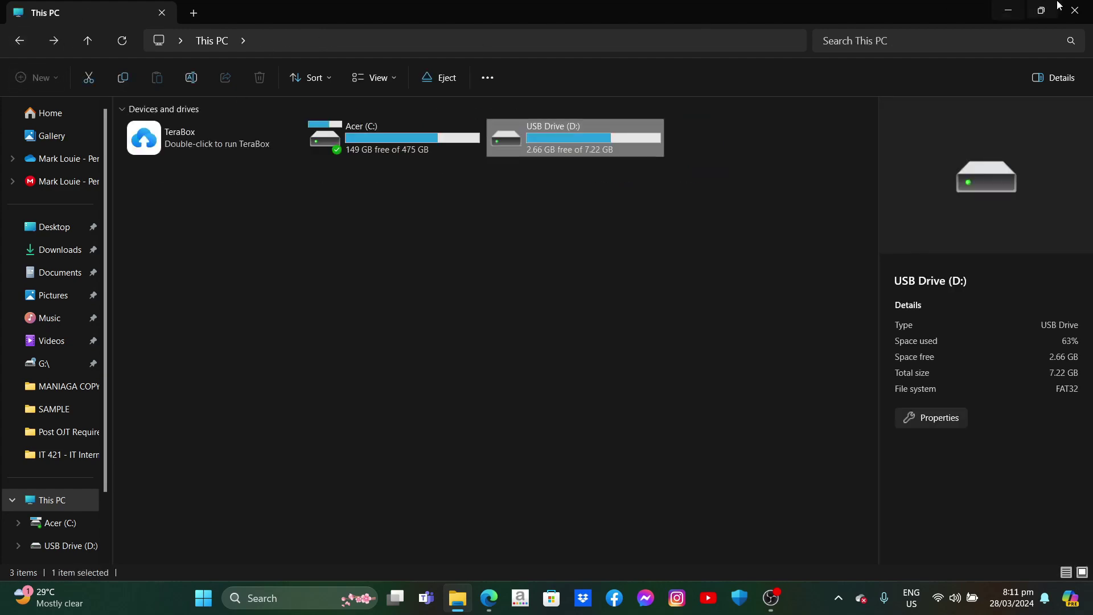
pyautogui.click(1073, 8)
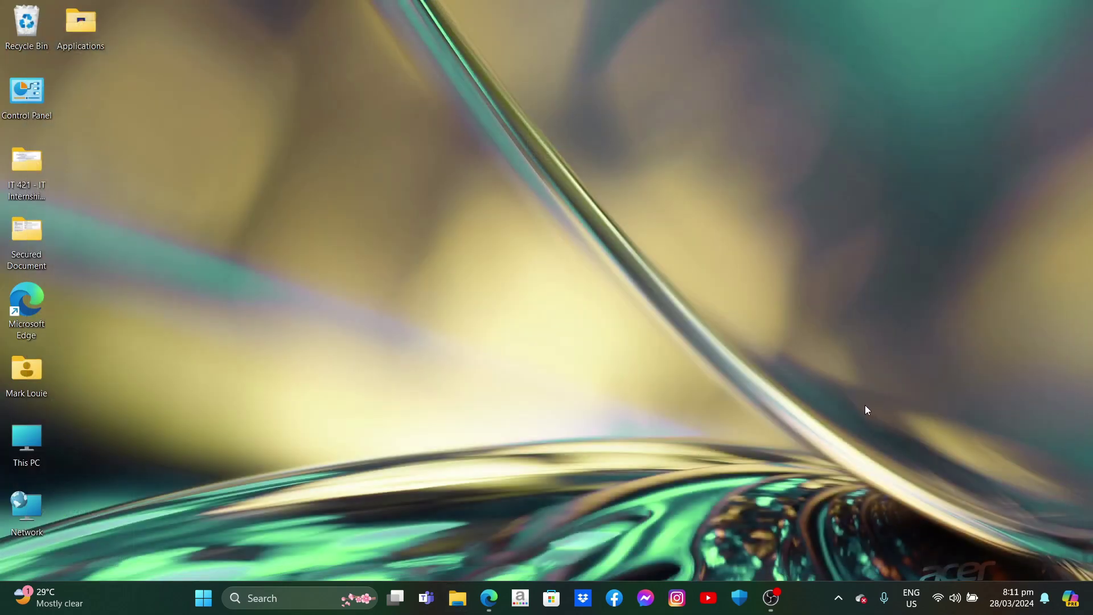